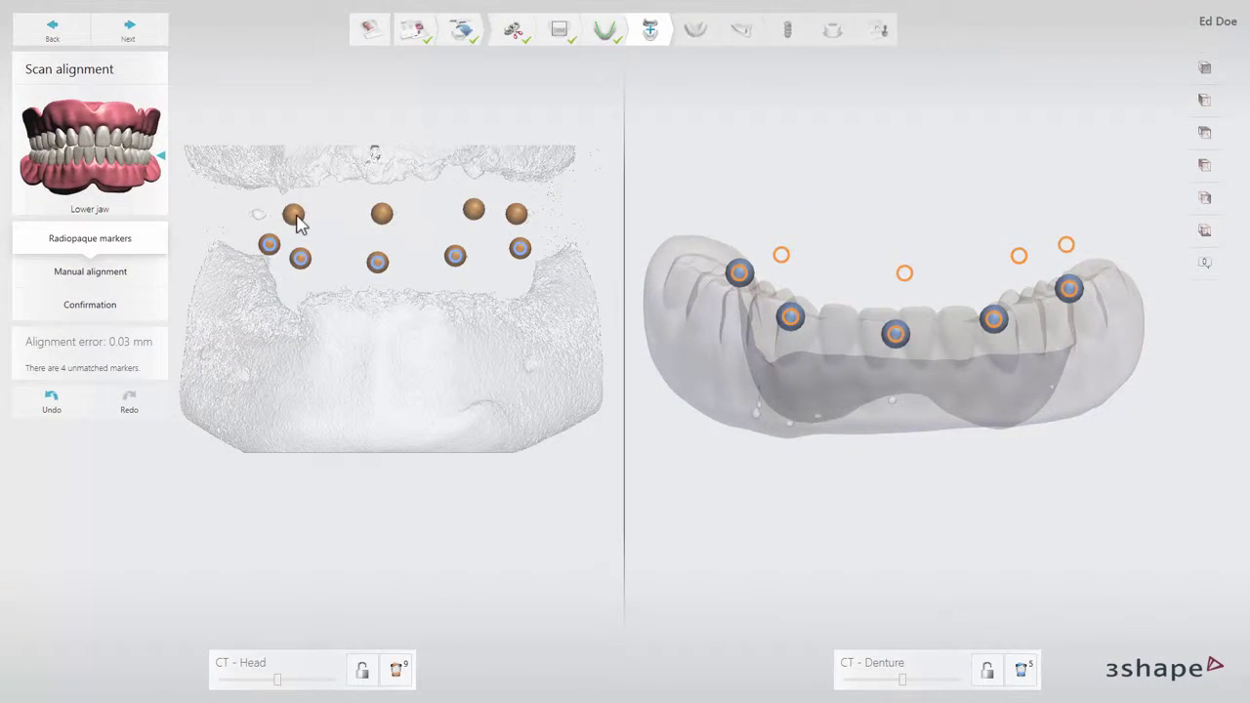
Step: Remove the four unmatched radiopaque markers in the upper row of the CT - Head scan
{"action": "left_click", "coordinate": [297, 221]}
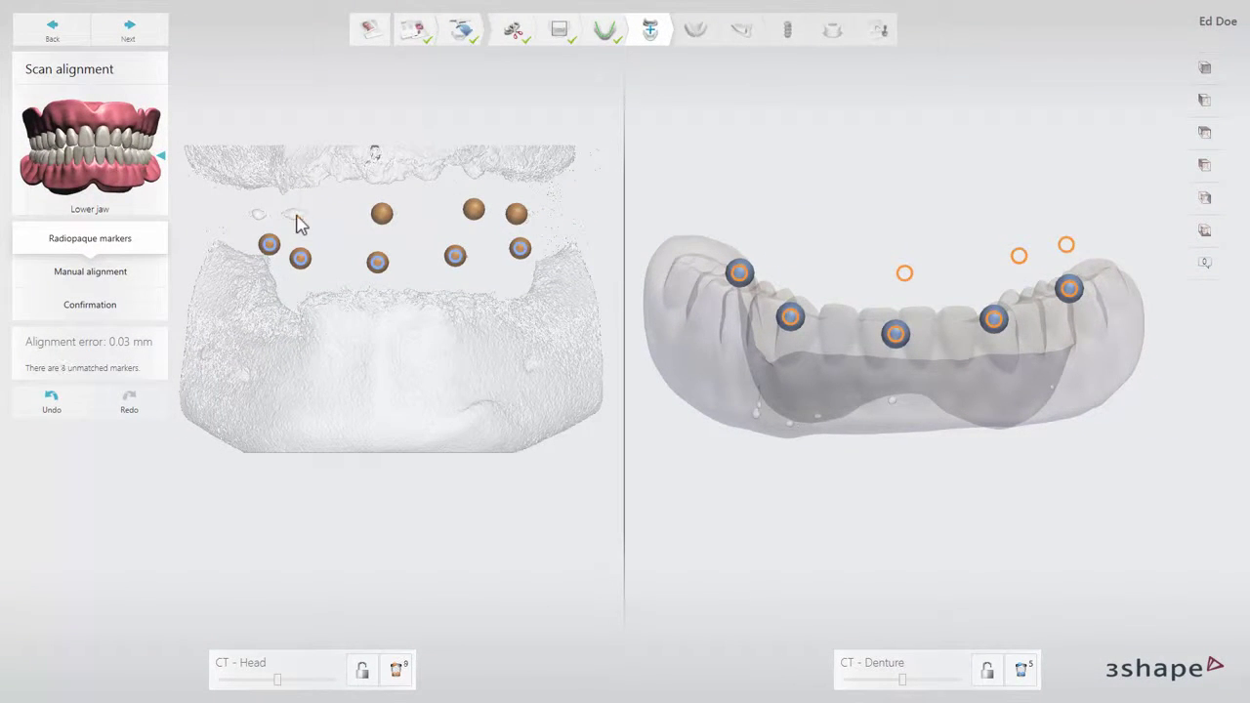
{"action": "left_click", "coordinate": [382, 217]}
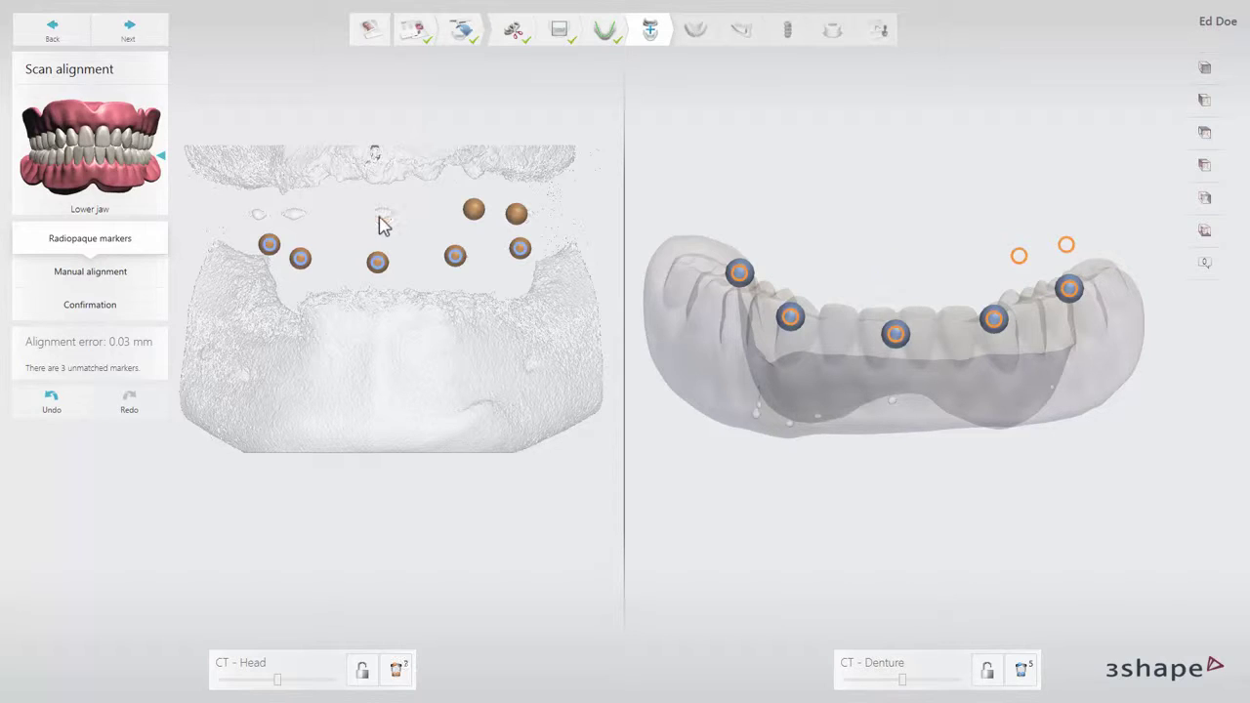
{"action": "left_click", "coordinate": [473, 212]}
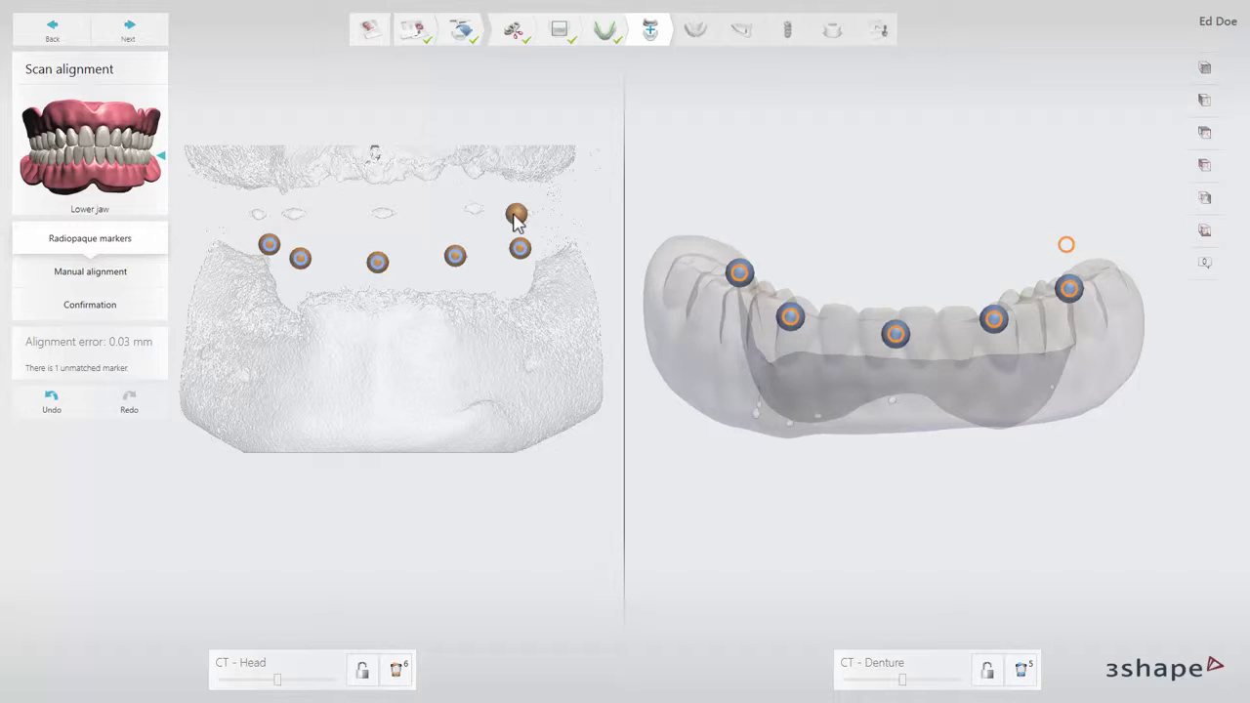
{"action": "left_click", "coordinate": [516, 217]}
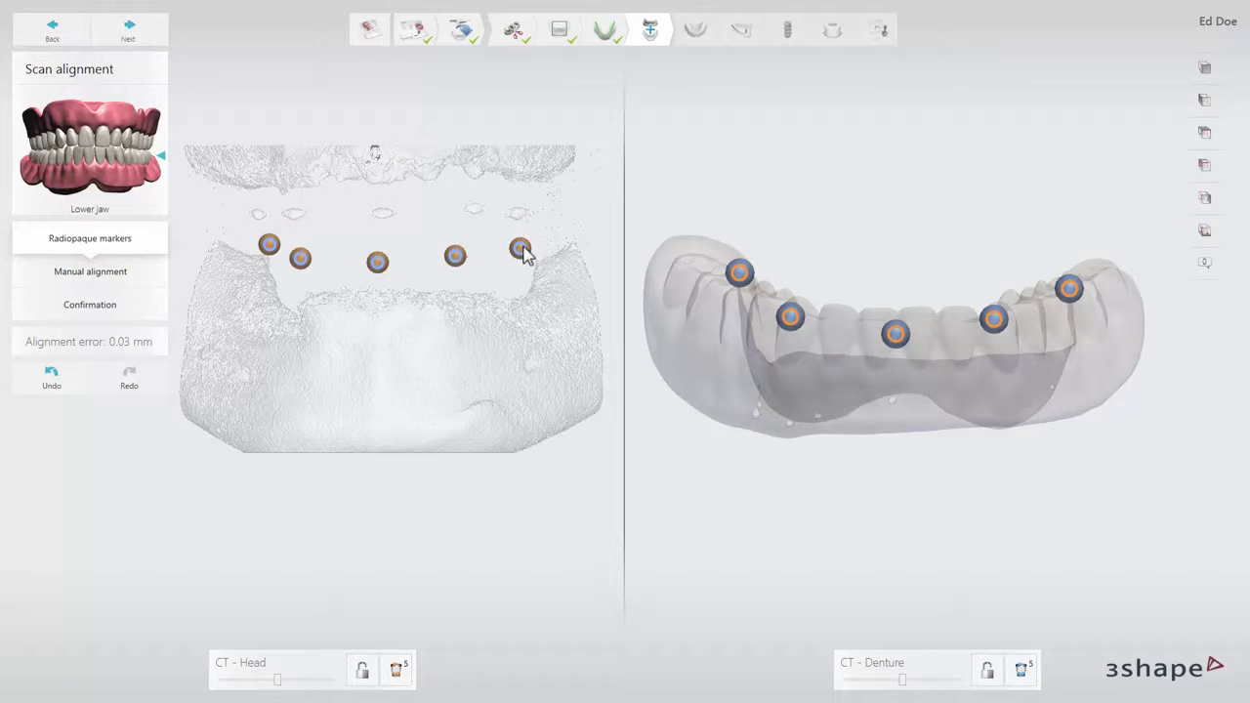
Step: Add two markers back to the upper row of the CT - Head scan and remove them again
{"action": "left_click", "coordinate": [518, 216]}
{"action": "left_click", "coordinate": [474, 213]}
{"action": "left_click", "coordinate": [474, 214]}
{"action": "left_click", "coordinate": [517, 216]}
Step: Raise the CT - Head scan's threshold slightly
{"action": "left_click", "coordinate": [277, 680]}
{"action": "mouse_move", "coordinate": [276, 680]}
{"action": "left_mouse_down"}
{"action": "mouse_move", "coordinate": [252, 679]}
{"action": "mouse_move", "coordinate": [281, 680]}
{"action": "left_mouse_up"}
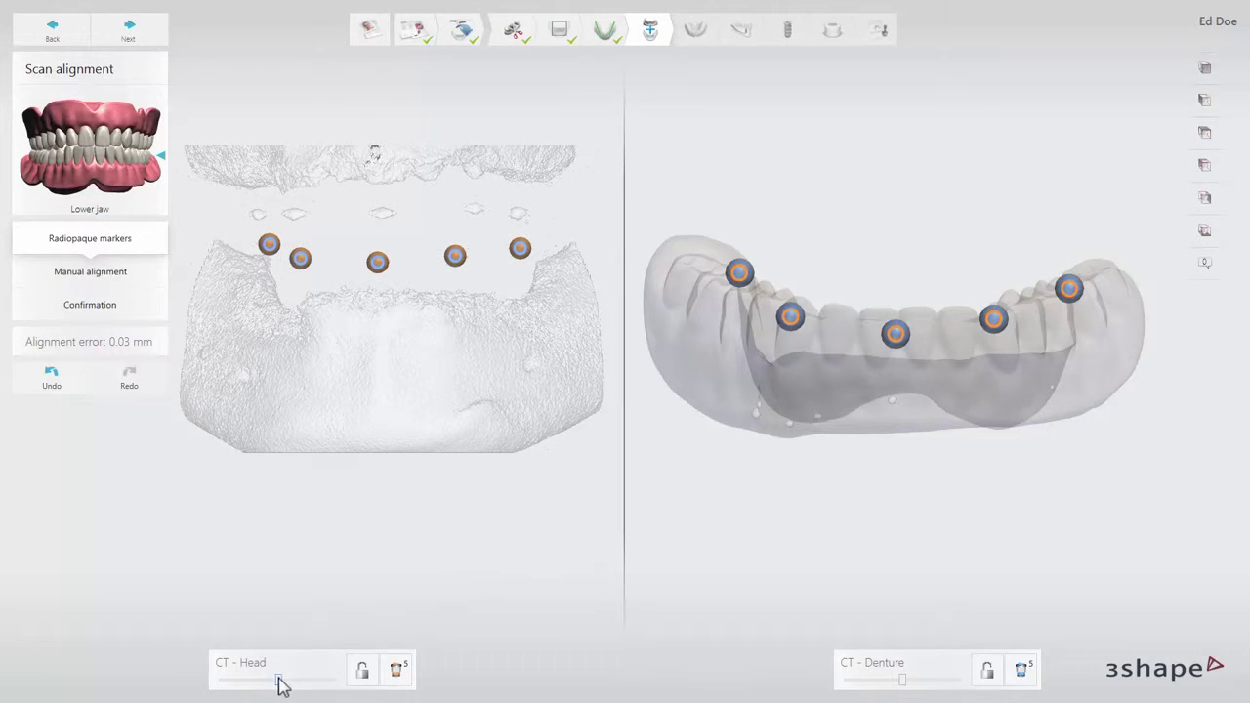
Step: Delete all radiopaque markers from the CT - Head scan and undo the deletion
{"action": "left_click", "coordinate": [397, 672]}
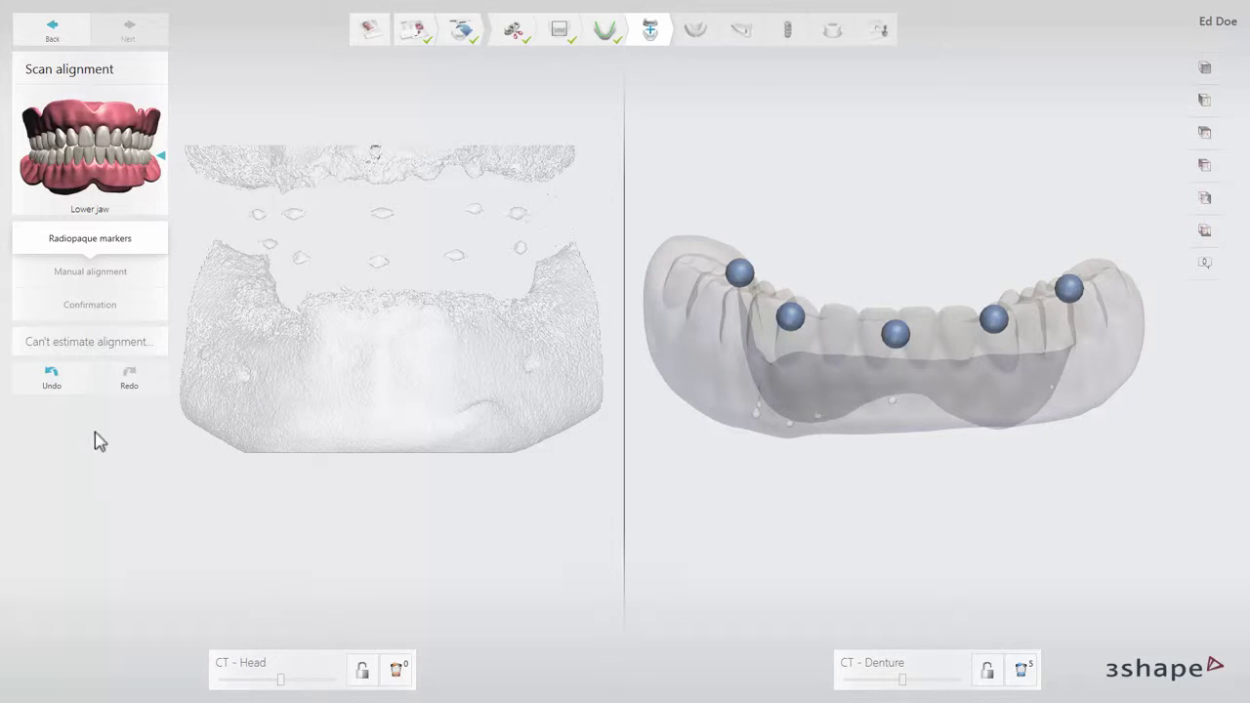
{"action": "left_click", "coordinate": [36, 386]}
Step: Lock the CT - Head and CT - Denture views together and confirm the lower jaw scan alignment
{"action": "left_click", "coordinate": [359, 670]}
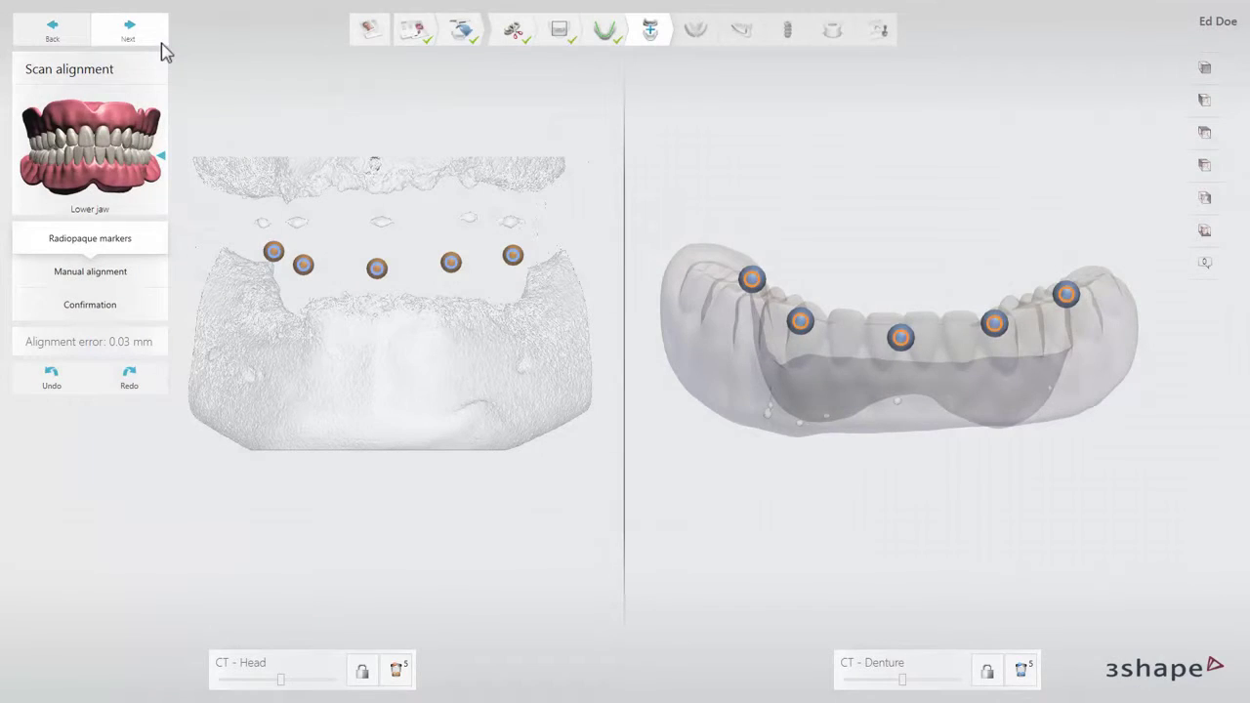
{"action": "left_click", "coordinate": [163, 43]}
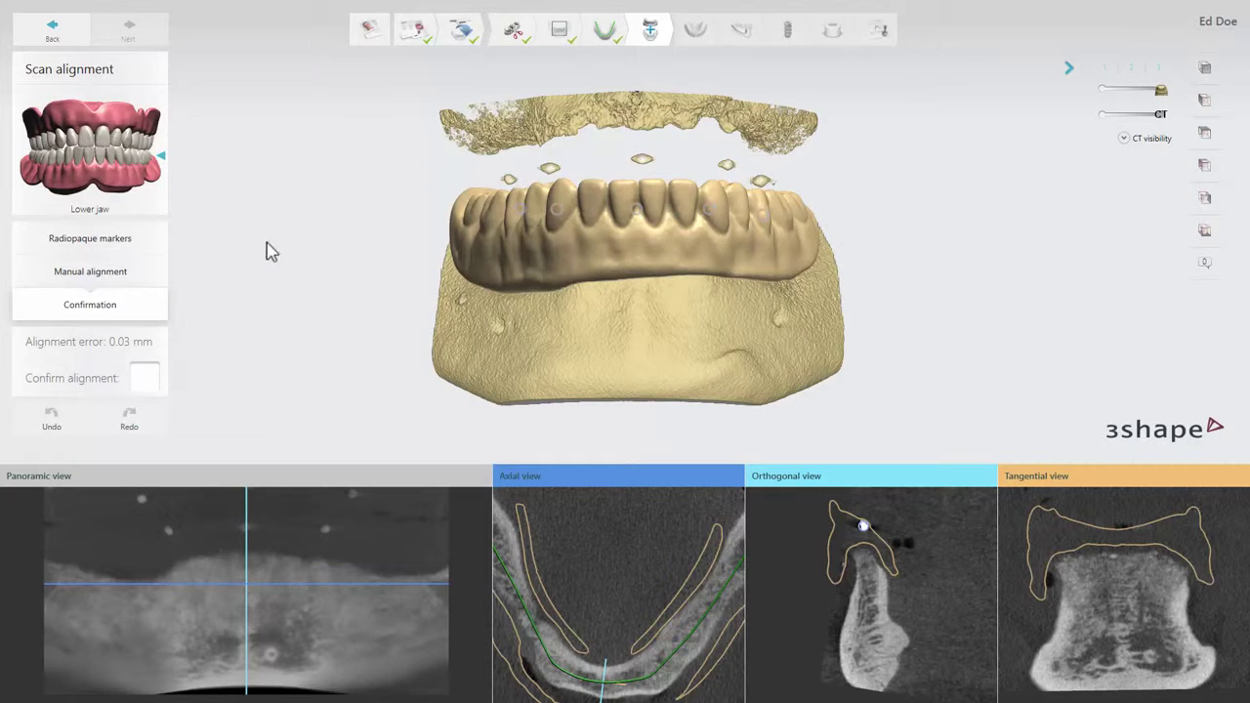
{"action": "left_click", "coordinate": [147, 381]}
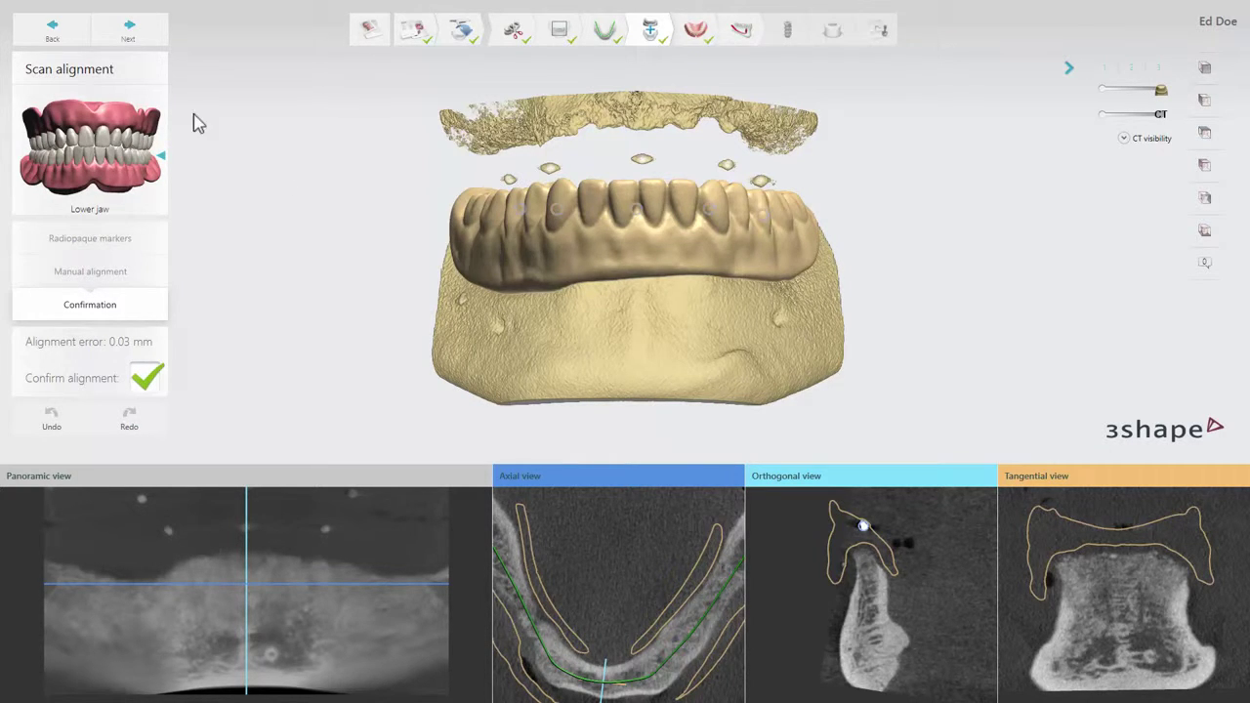
Step: In gingiva detection, add the unmarked end of the denture's underside to the selection and deselect the inner border of that arm
{"action": "left_click", "coordinate": [158, 37]}
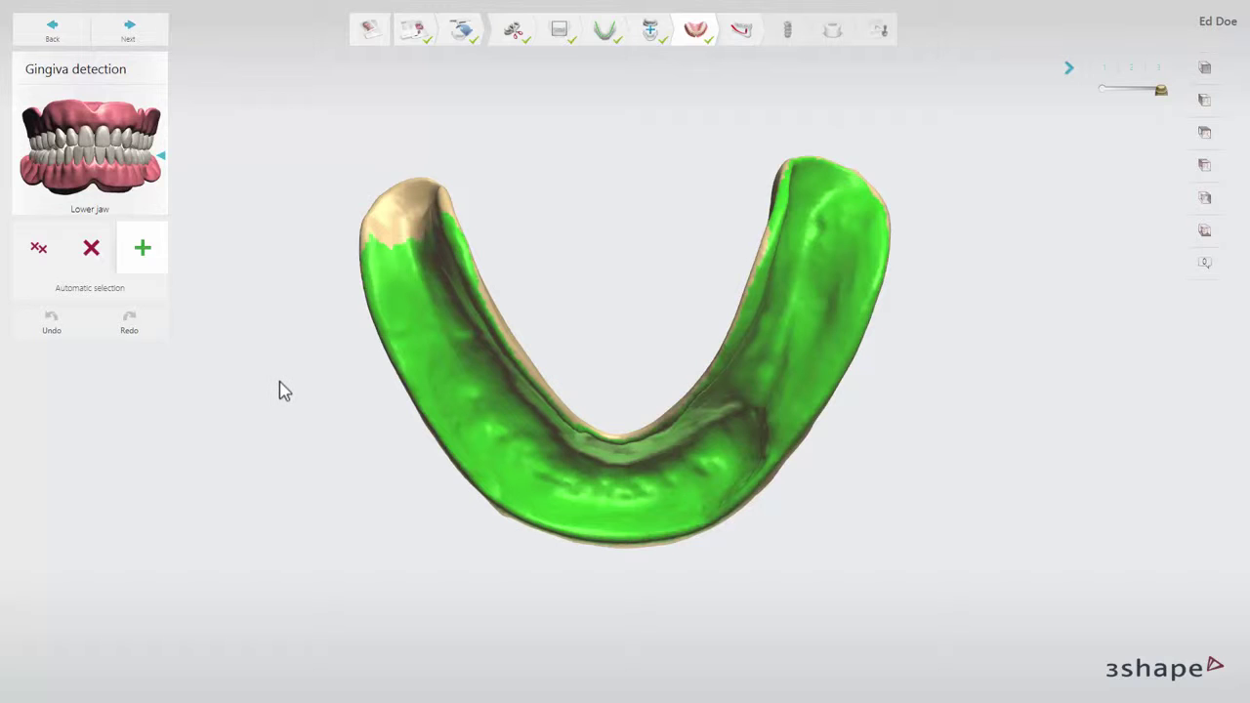
{"action": "mouse_move", "coordinate": [280, 389]}
{"action": "right_mouse_down"}
{"action": "mouse_move", "coordinate": [276, 360]}
{"action": "mouse_move", "coordinate": [272, 373]}
{"action": "right_mouse_up"}
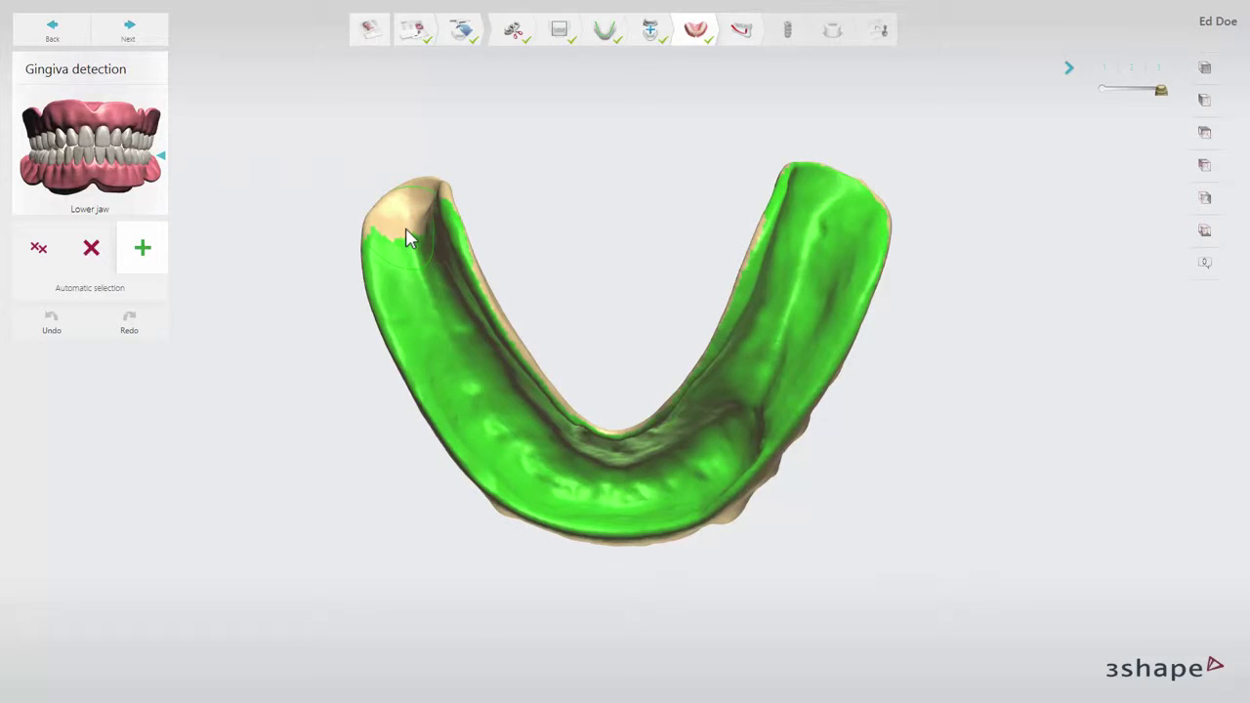
{"action": "mouse_move", "coordinate": [404, 237]}
{"action": "left_mouse_down"}
{"action": "mouse_move", "coordinate": [423, 208]}
{"action": "mouse_move", "coordinate": [397, 246]}
{"action": "left_mouse_up"}
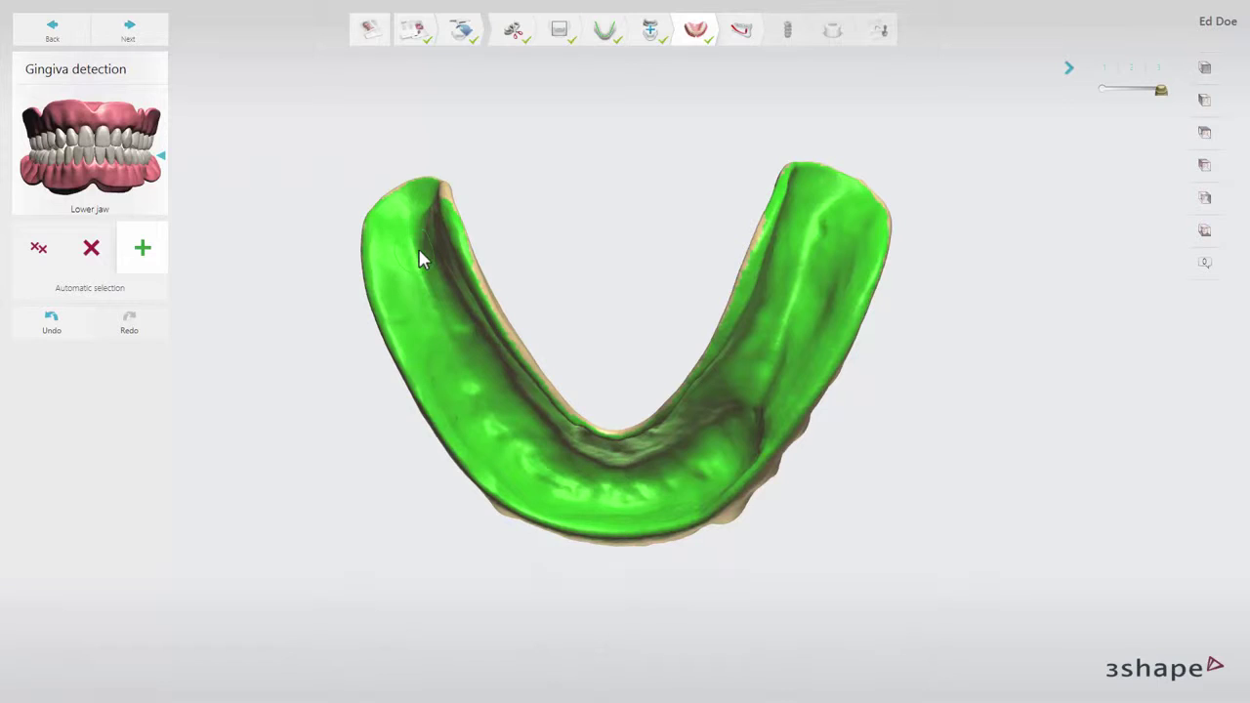
{"action": "left_click", "coordinate": [97, 256]}
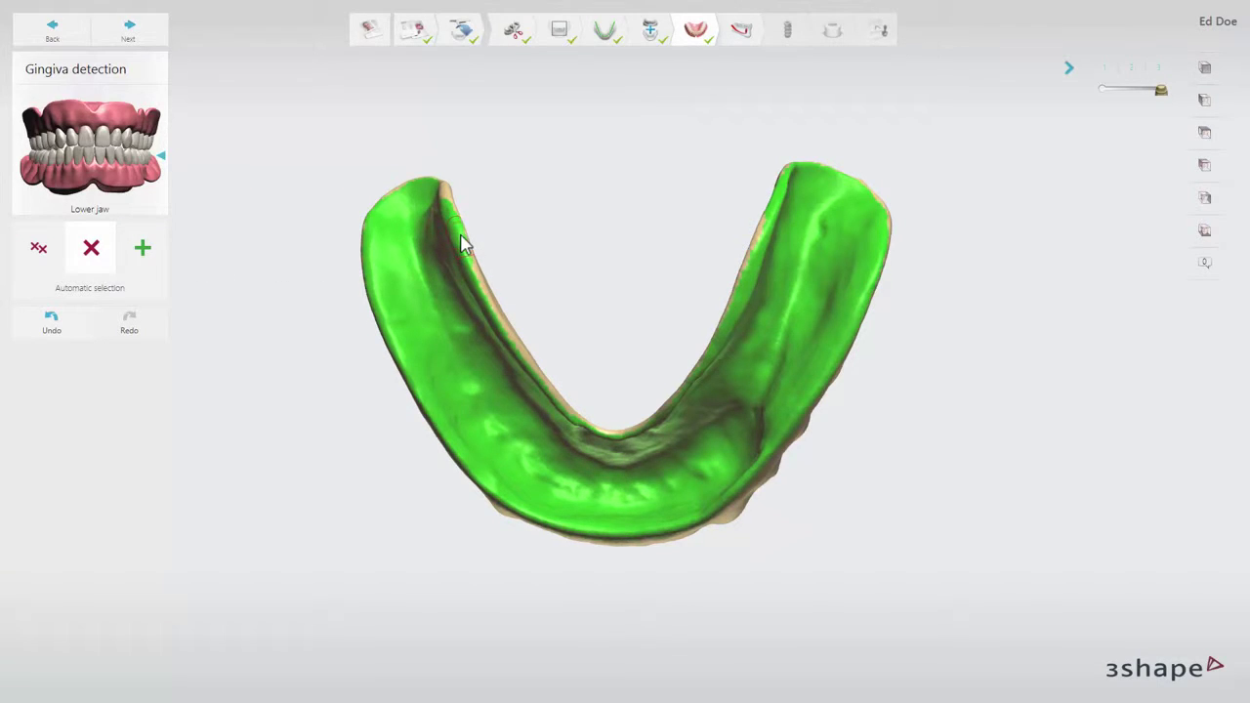
{"action": "mouse_move", "coordinate": [464, 244]}
{"action": "left_mouse_down"}
{"action": "mouse_move", "coordinate": [454, 205]}
{"action": "mouse_move", "coordinate": [465, 261]}
{"action": "left_mouse_up"}
Step: Clear the entire gingiva selection, trying undo and redo, and restore the selection
{"action": "left_click", "coordinate": [39, 262]}
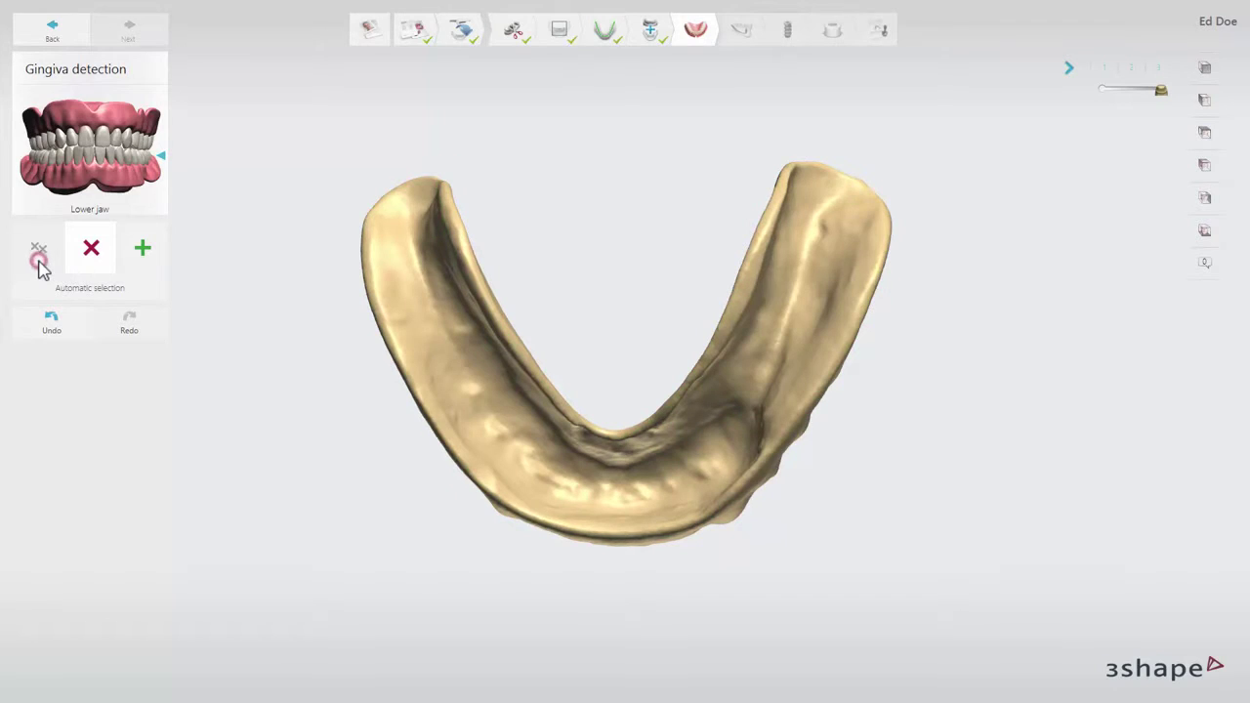
{"action": "left_click", "coordinate": [50, 327]}
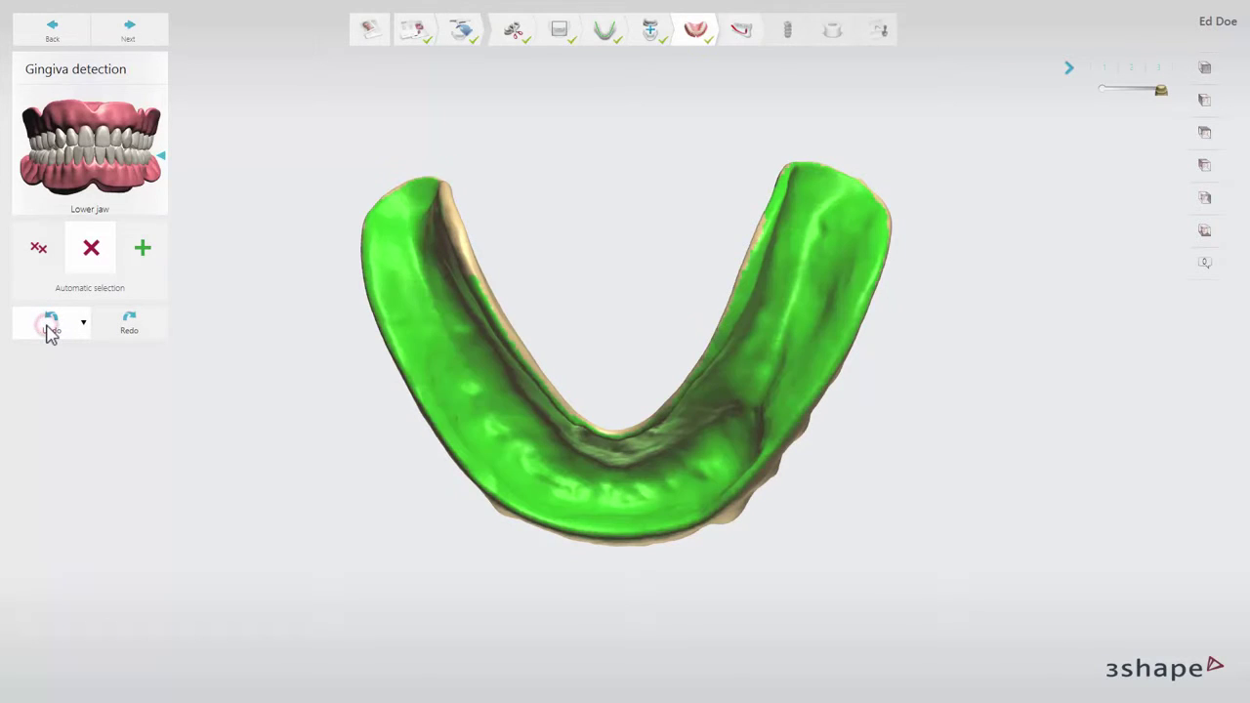
{"action": "left_click", "coordinate": [137, 327]}
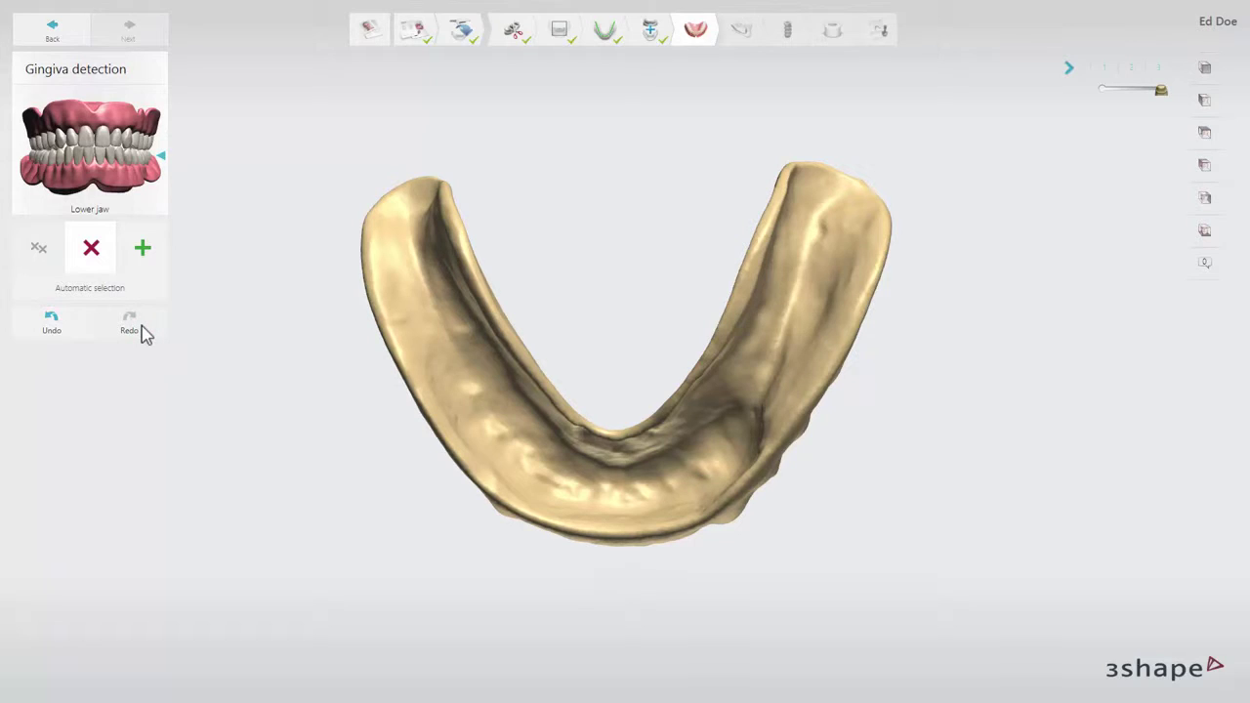
{"action": "left_click", "coordinate": [54, 325]}
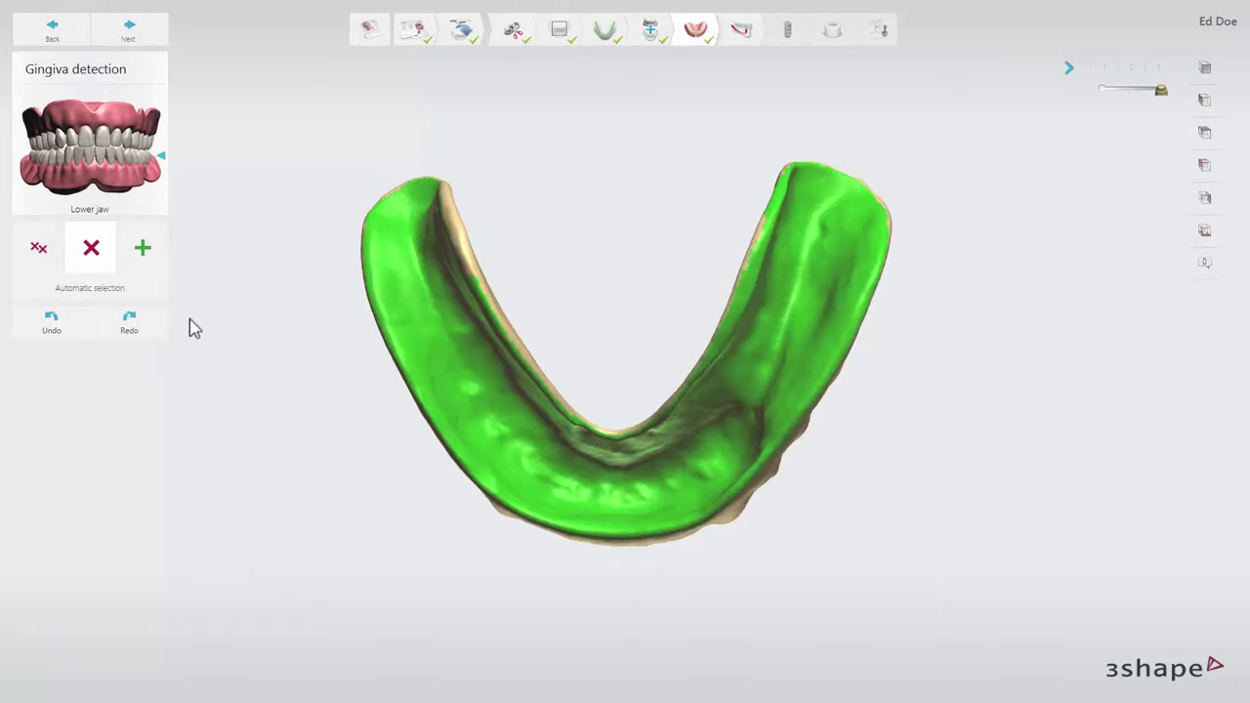
Step: Exclude the inner border of the denture's opposite arm from the gingiva selection and proceed to nerve definition
{"action": "left_click", "coordinate": [127, 289]}
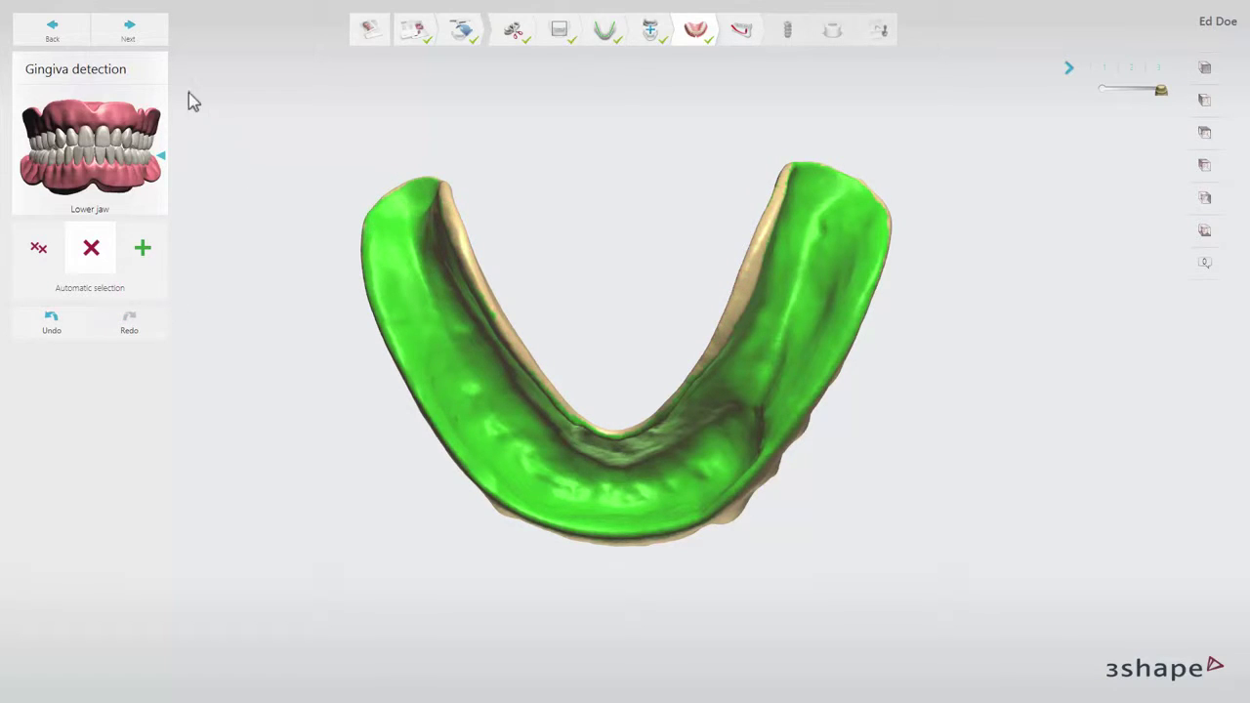
{"action": "left_click", "coordinate": [153, 39]}
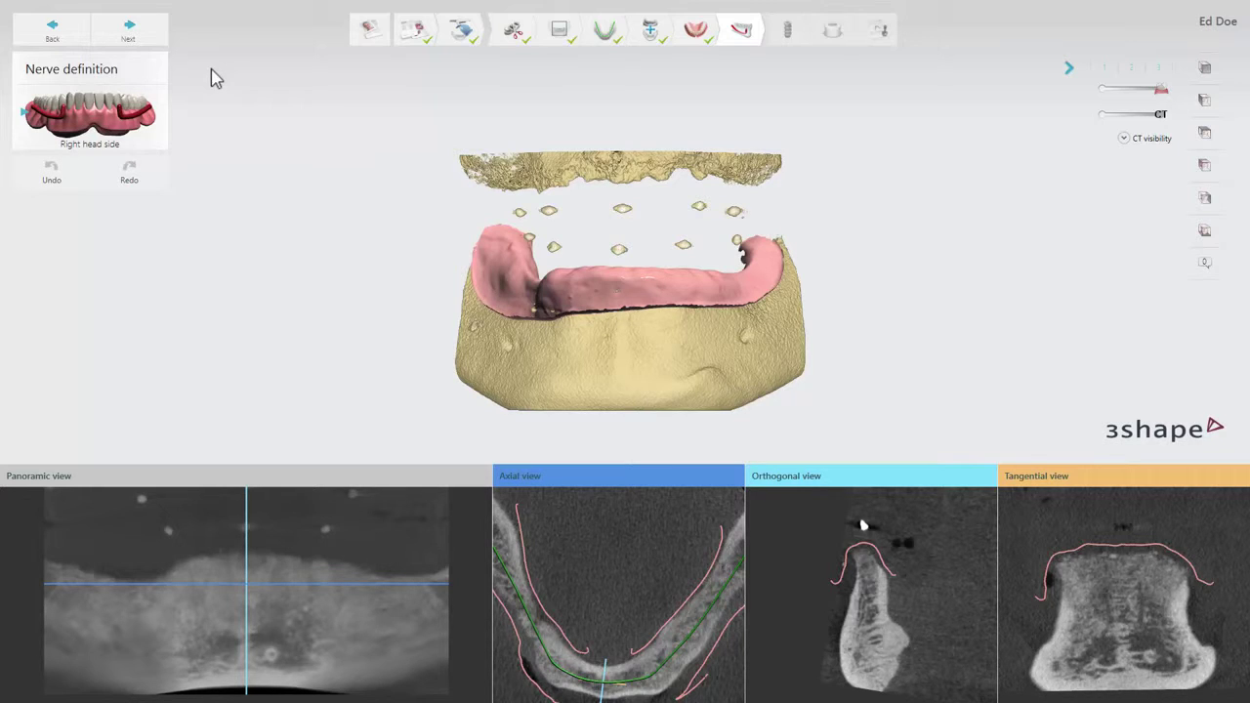
Step: Bring the orthogonal slice to the right-side nerve opening and place the first nerve points from the opening into the canal
{"action": "mouse_move", "coordinate": [246, 588]}
{"action": "left_click_drag", "start_coordinate": [246, 587], "coordinate": [133, 602]}
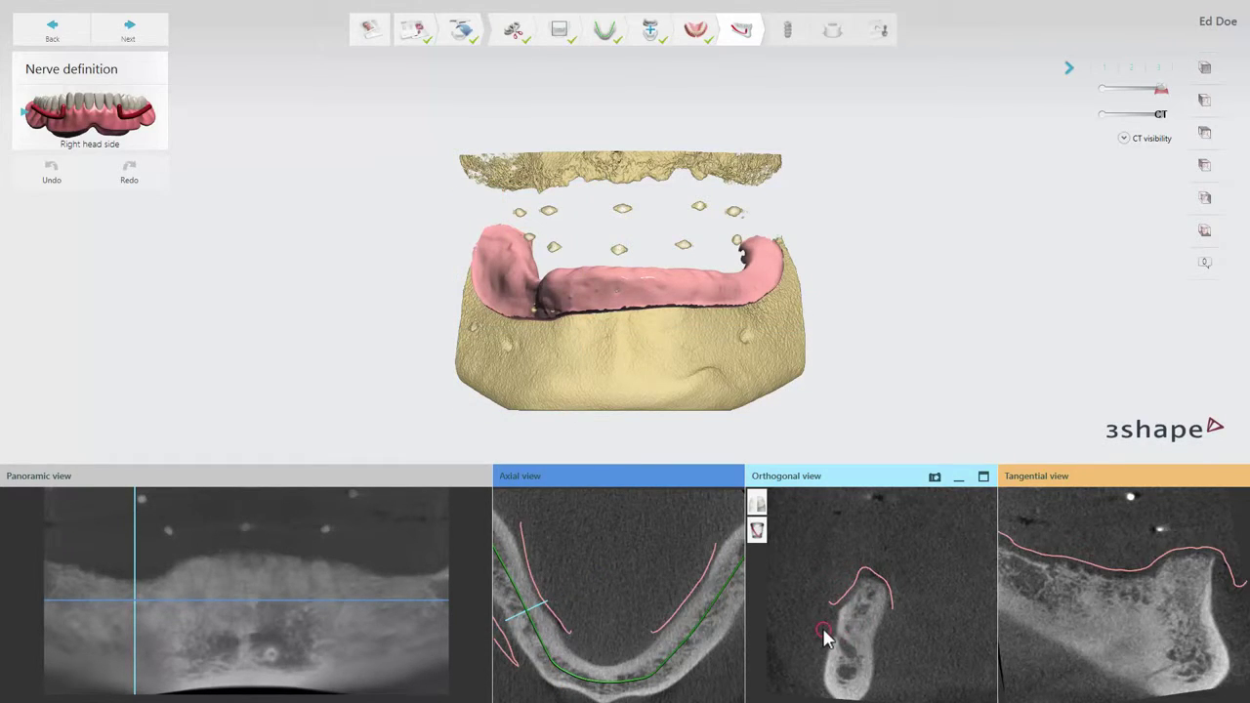
{"action": "scroll", "coordinate": [823, 636], "scroll_direction": "down", "scroll_amount": 1}
{"action": "scroll", "coordinate": [824, 637], "scroll_direction": "down", "scroll_amount": 5}
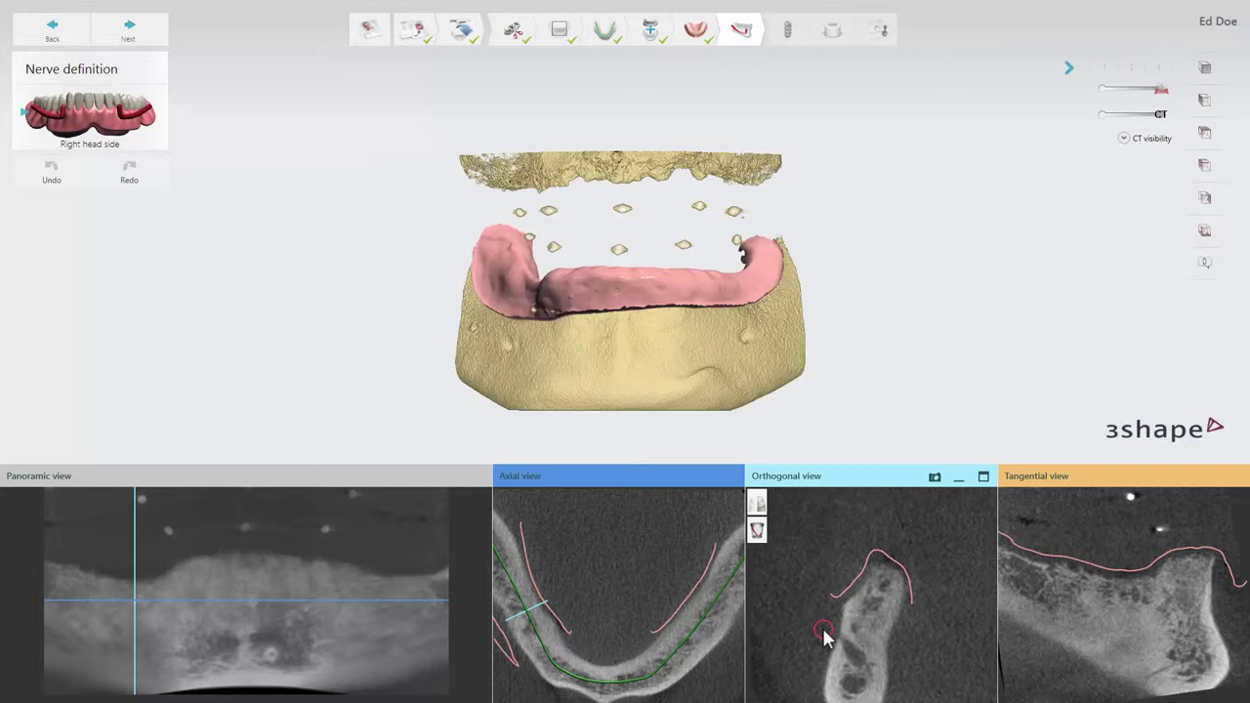
{"action": "scroll", "coordinate": [823, 637], "scroll_direction": "down", "scroll_amount": 2}
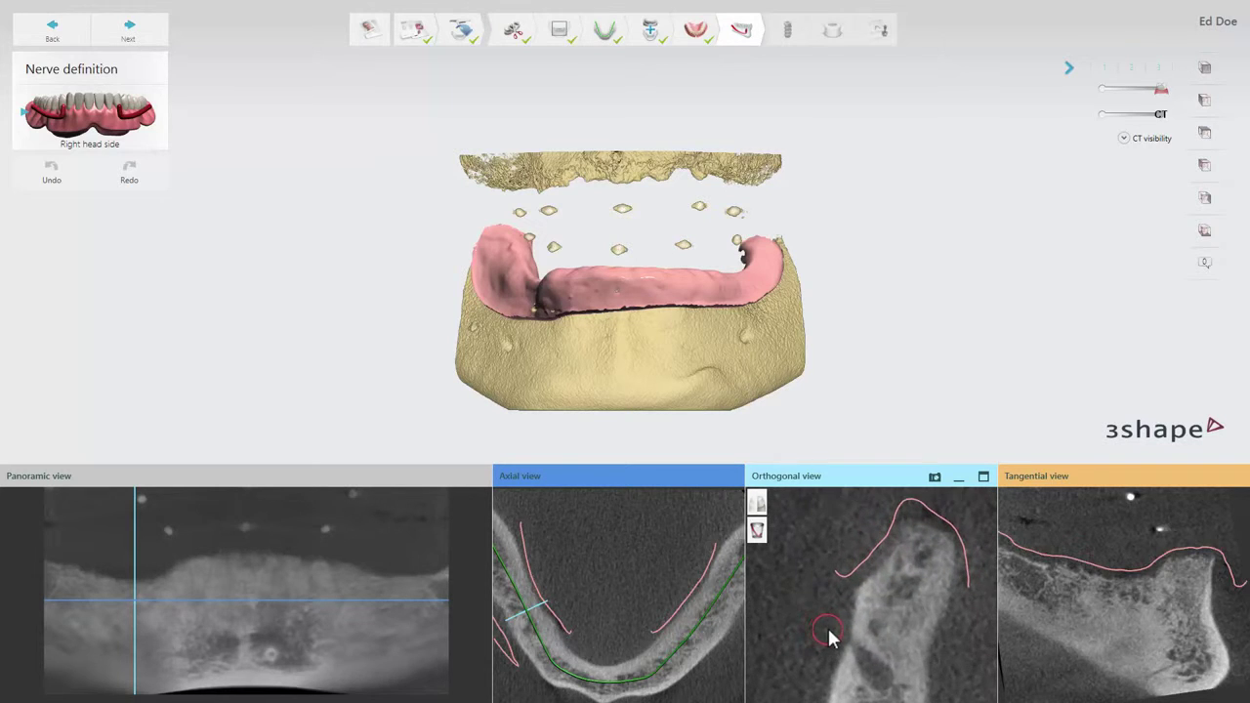
{"action": "left_click_drag", "start_coordinate": [838, 635], "coordinate": [820, 586]}
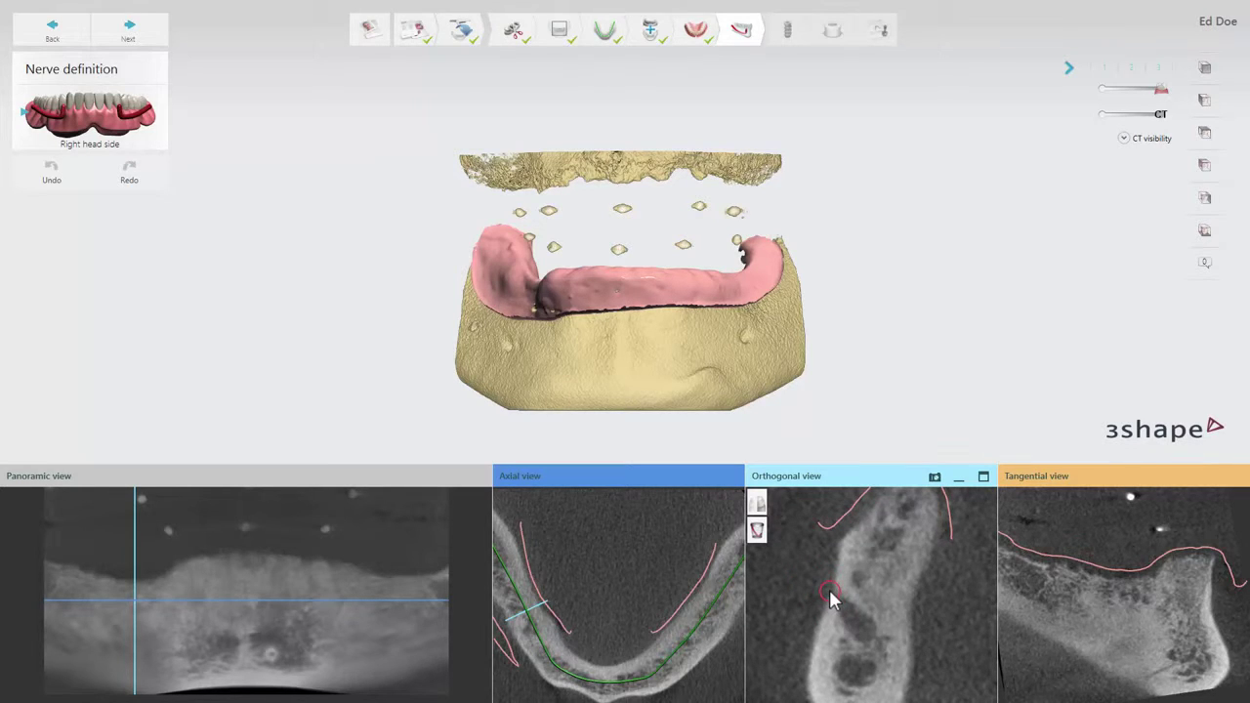
{"action": "scroll", "coordinate": [828, 598], "scroll_direction": "down", "scroll_amount": 3}
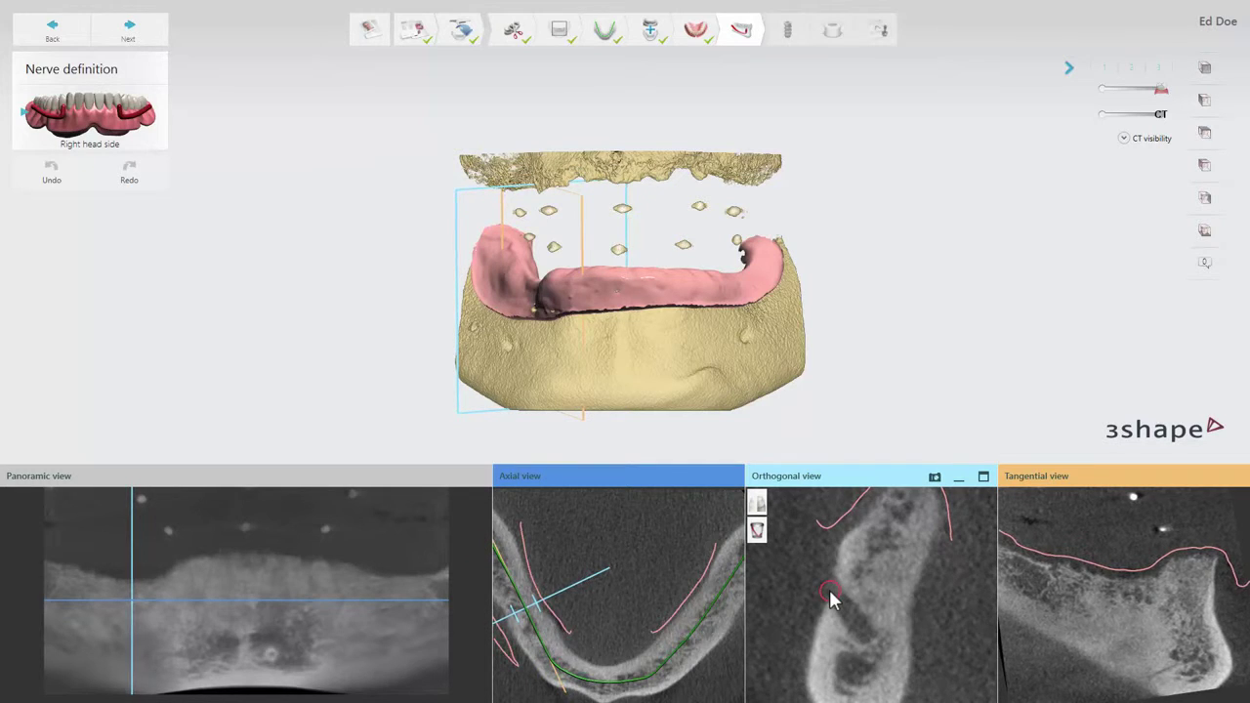
{"action": "scroll", "coordinate": [828, 597], "scroll_direction": "up", "scroll_amount": 1}
{"action": "left_click", "coordinate": [828, 598]}
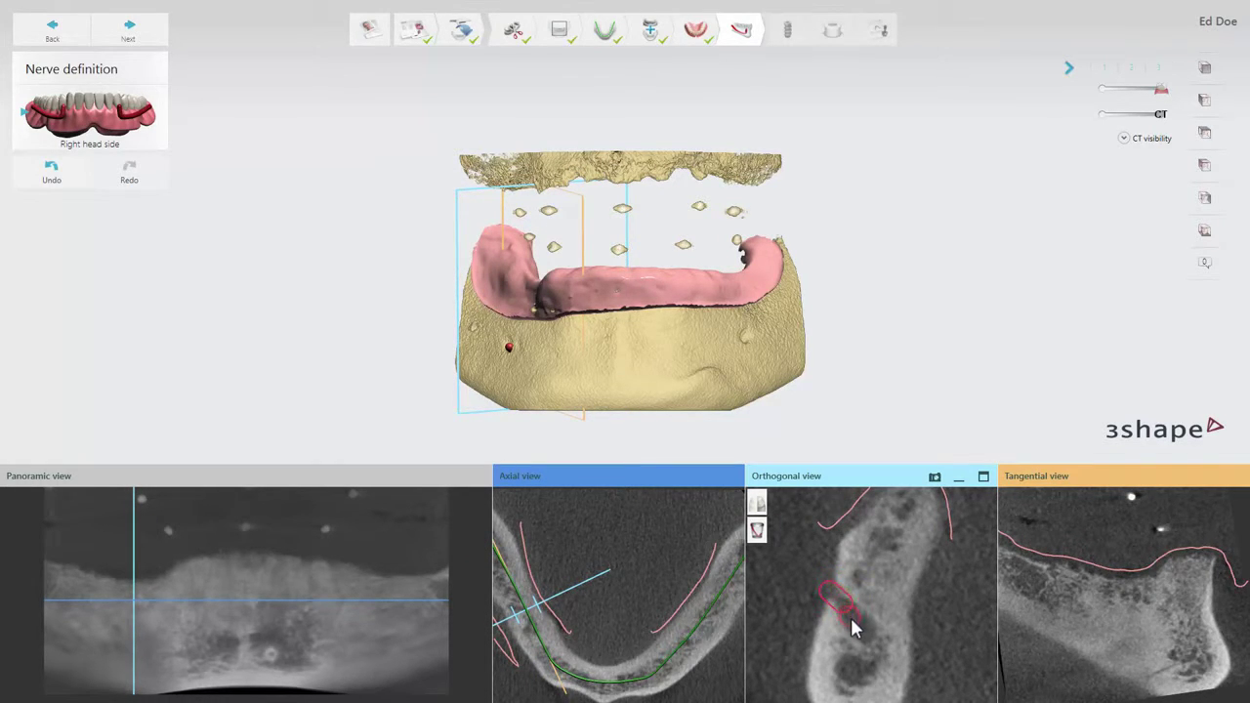
{"action": "left_click", "coordinate": [856, 621]}
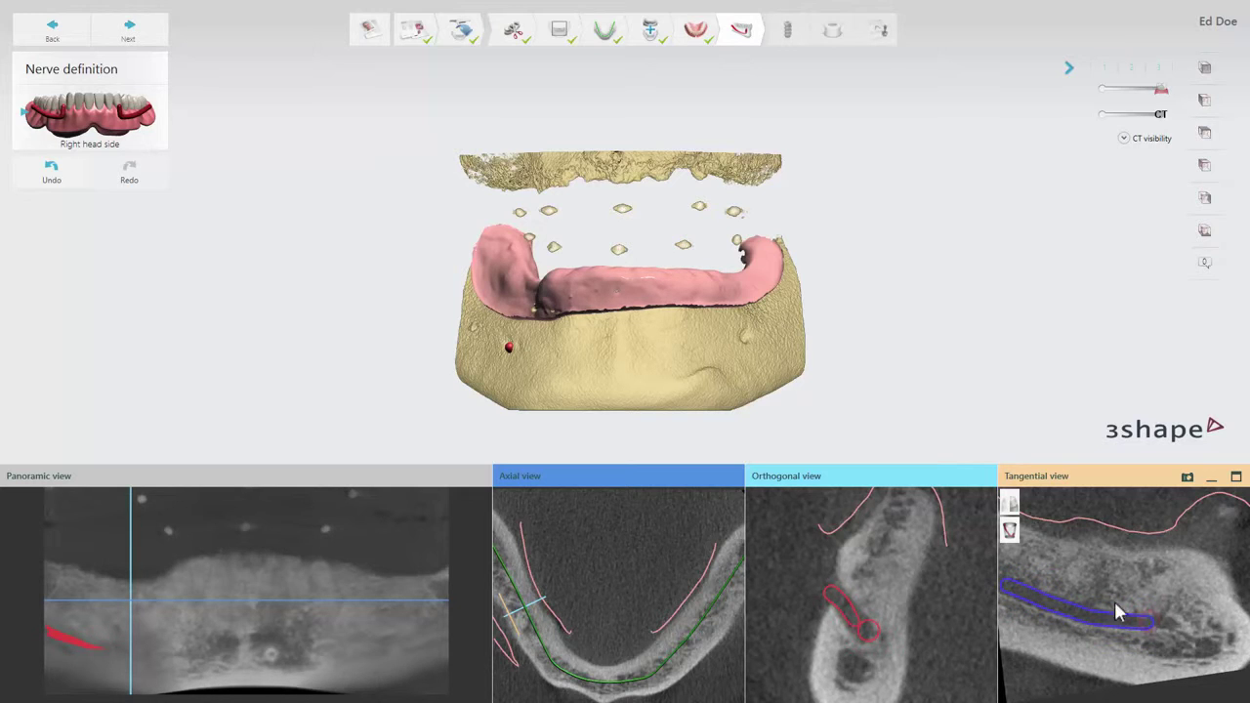
Step: Adjust the radius of the right head side nerve to fit the canal in the tangential view
{"action": "left_click", "coordinate": [1011, 531]}
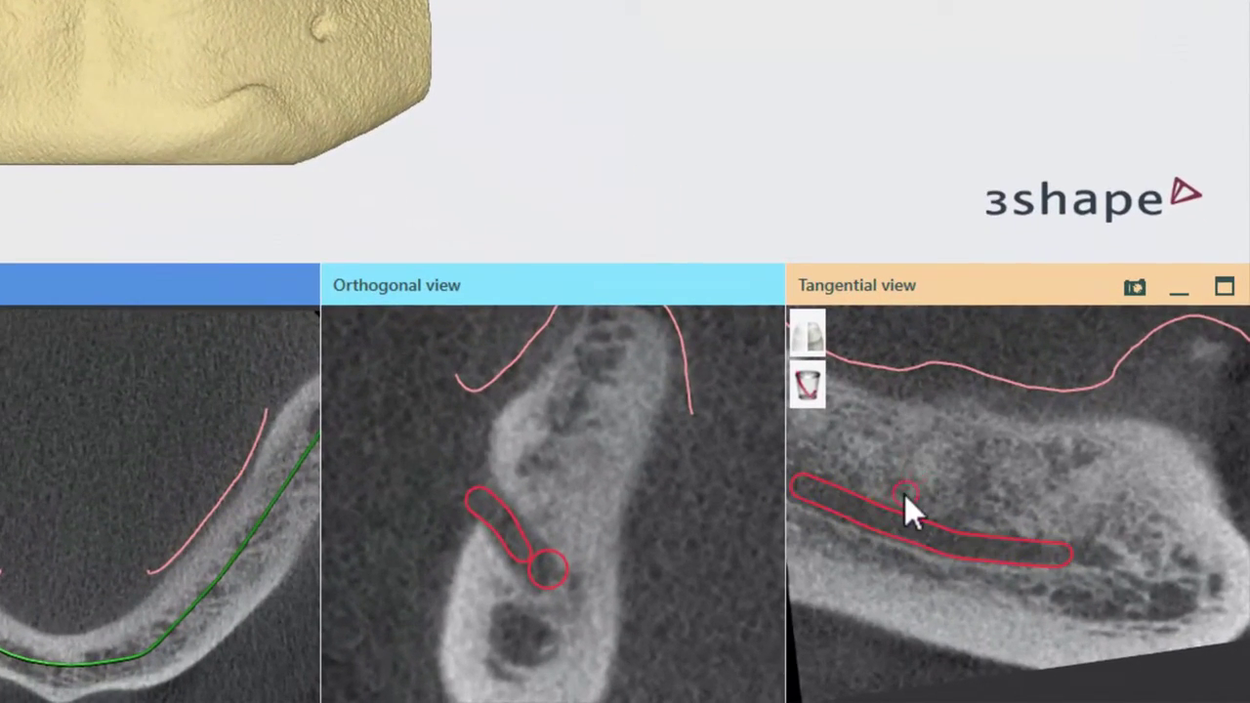
{"action": "scroll", "coordinate": [897, 521], "scroll_direction": "up", "scroll_amount": 3, "text": "shift"}
{"action": "scroll", "coordinate": [898, 535], "scroll_direction": "down", "scroll_amount": 3, "text": "shift"}
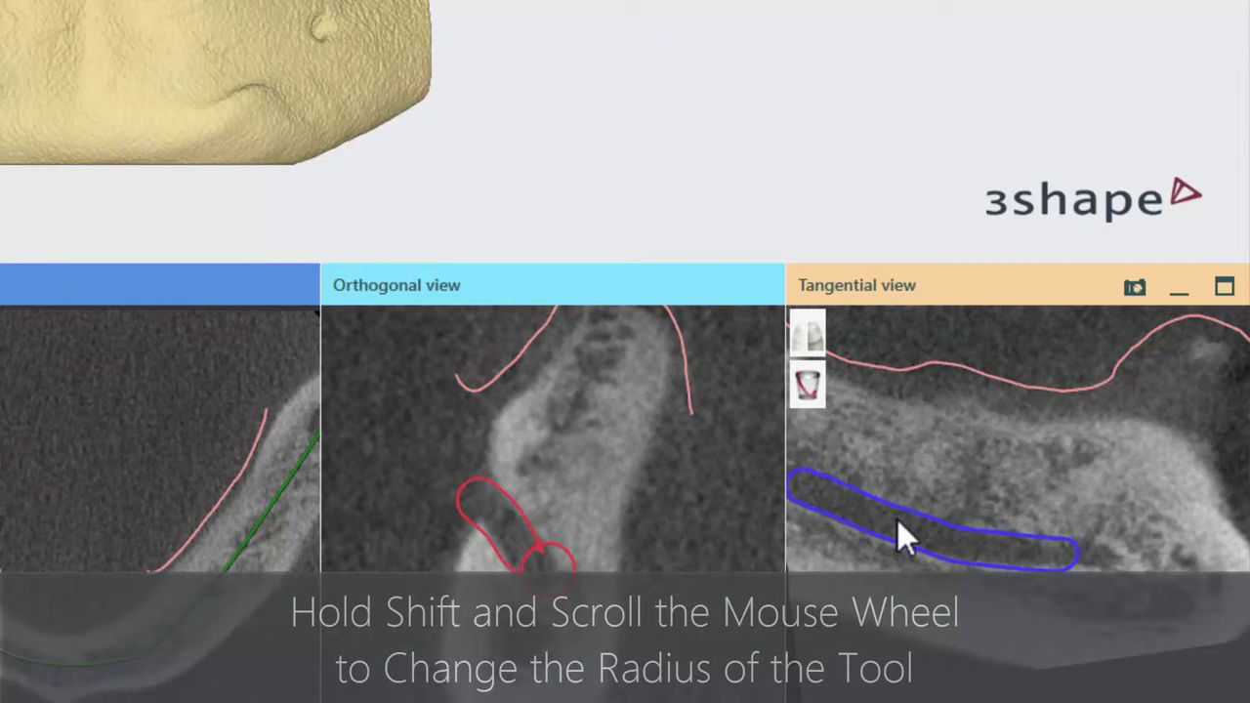
{"action": "scroll", "coordinate": [898, 520], "scroll_direction": "down", "scroll_amount": 1, "text": "shift"}
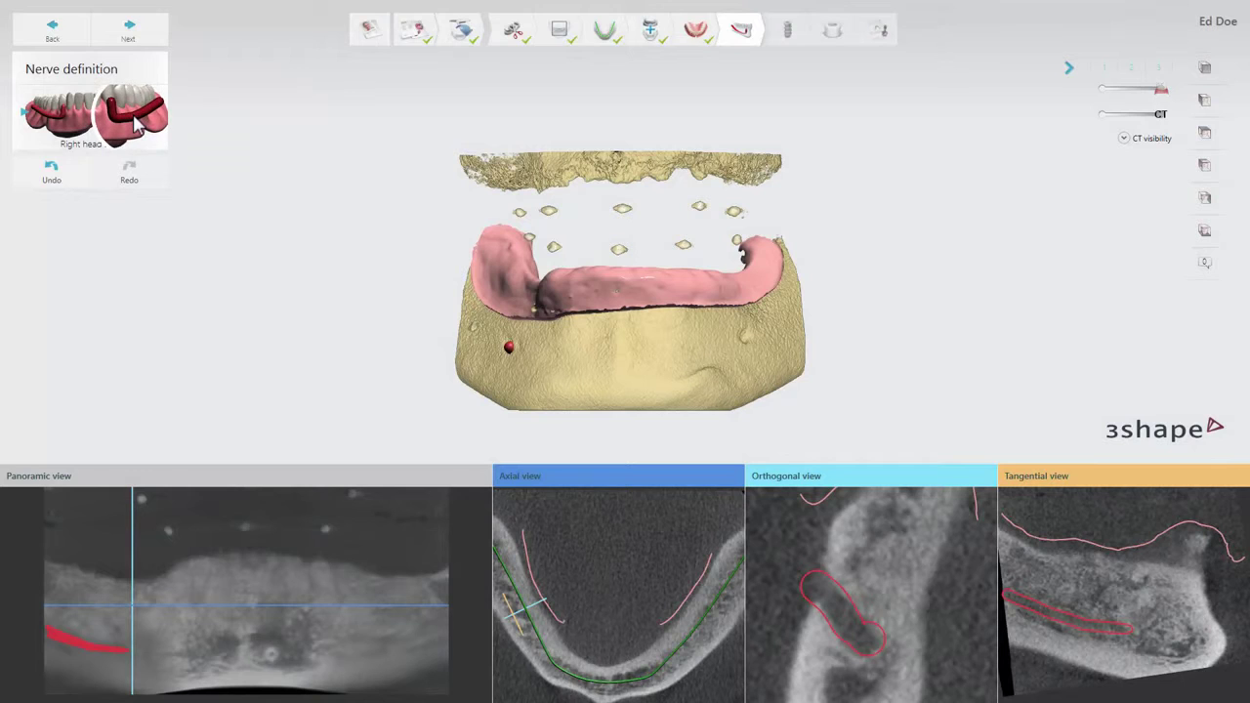
Step: Define the nerve on the left head side and proceed to implant planning
{"action": "left_click", "coordinate": [135, 116]}
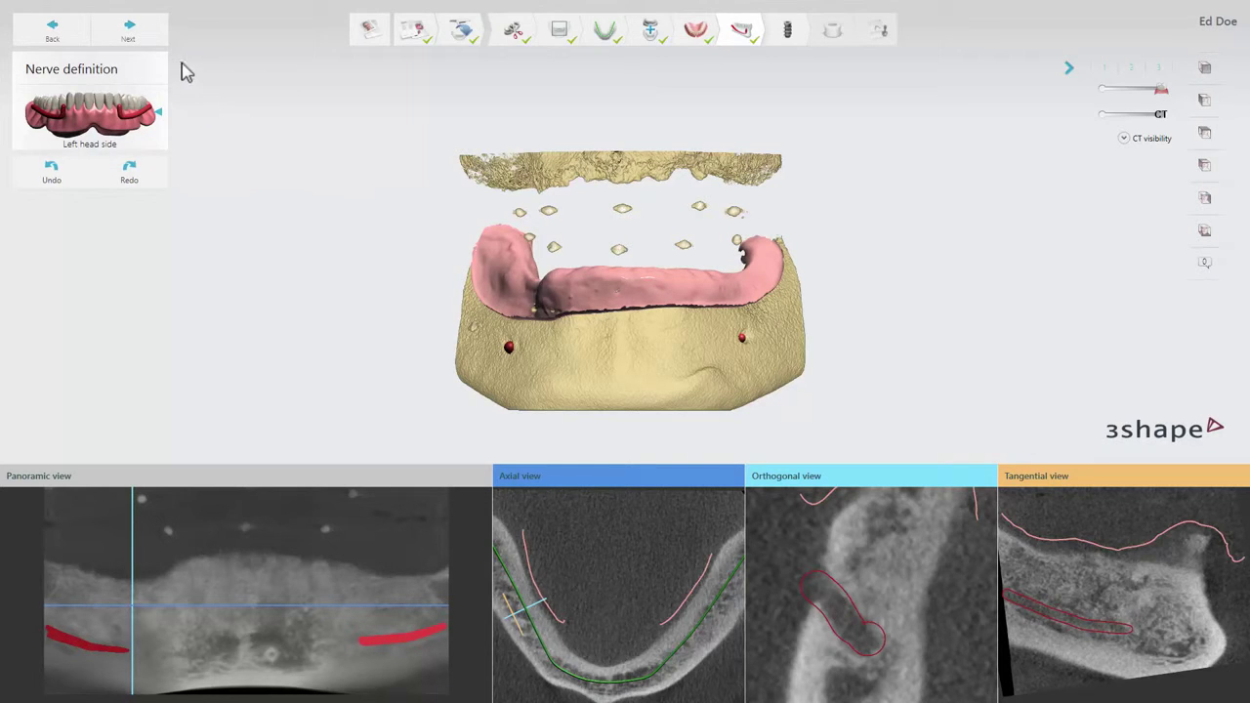
{"action": "left_click", "coordinate": [155, 36]}
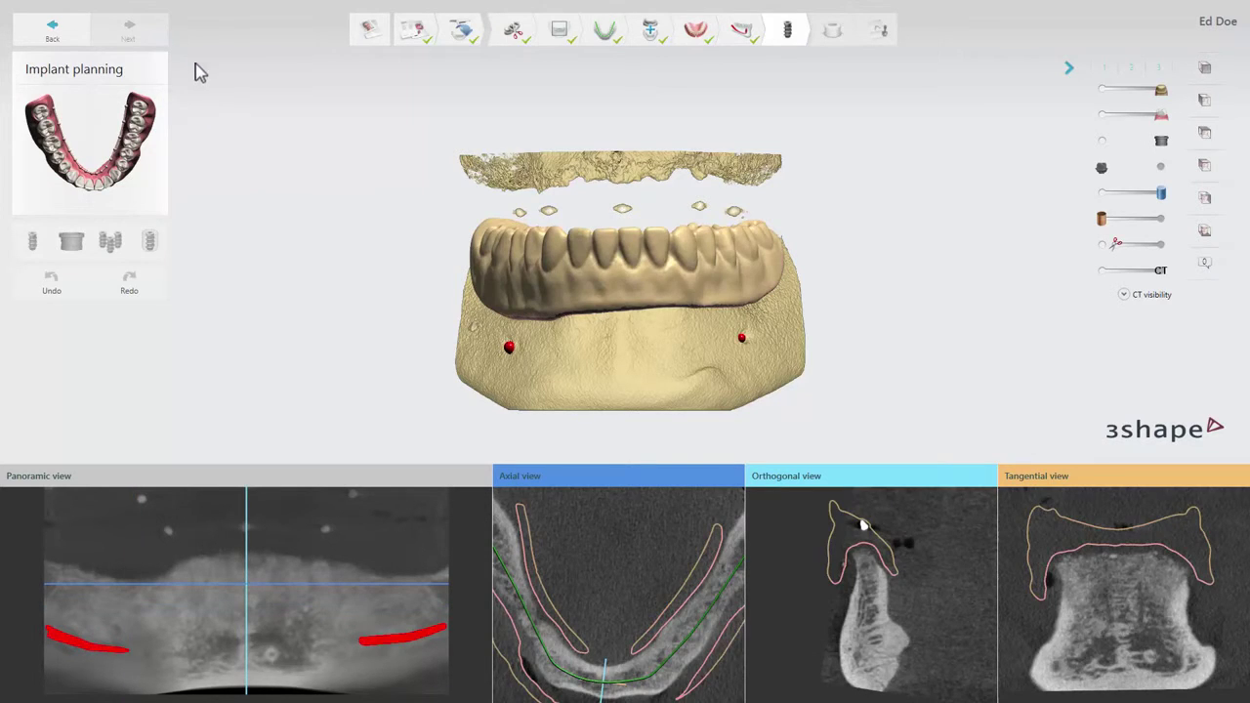